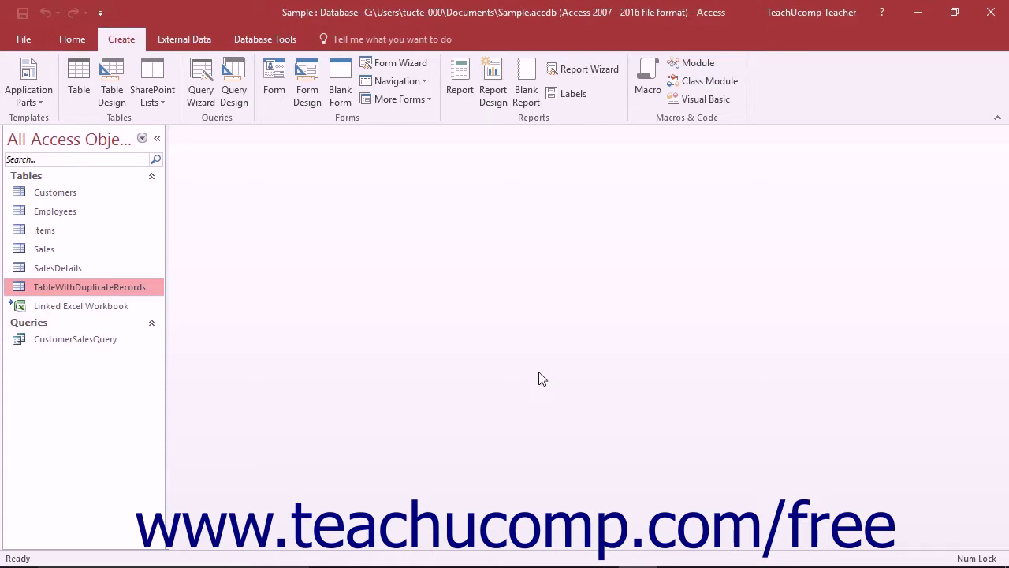
Step: Launch the Find Duplicates Query Wizard and pick the Linked Excel Workbook table to search
{"action": "left_click", "coordinate": [210, 97]}
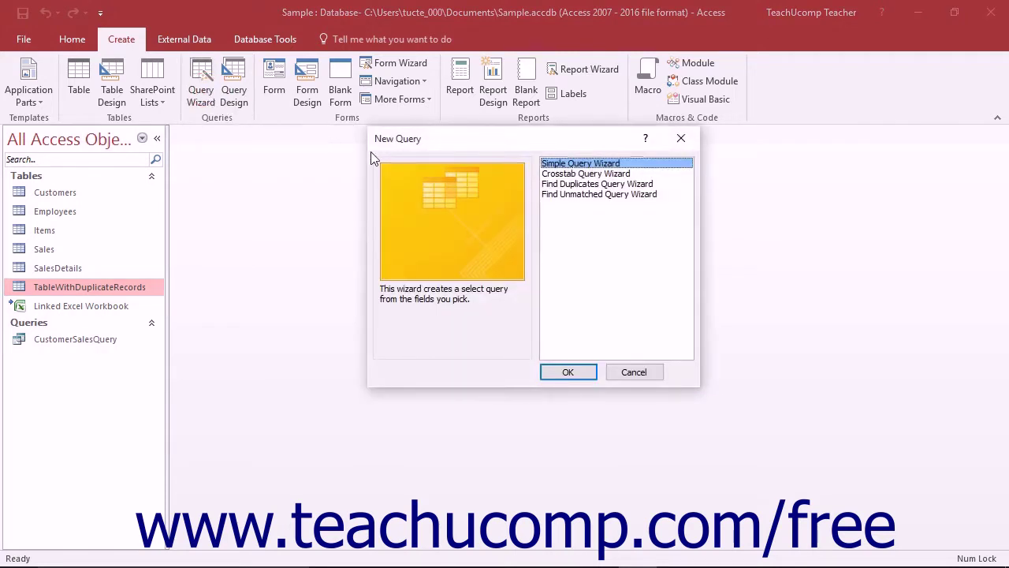
{"action": "left_click", "coordinate": [588, 183]}
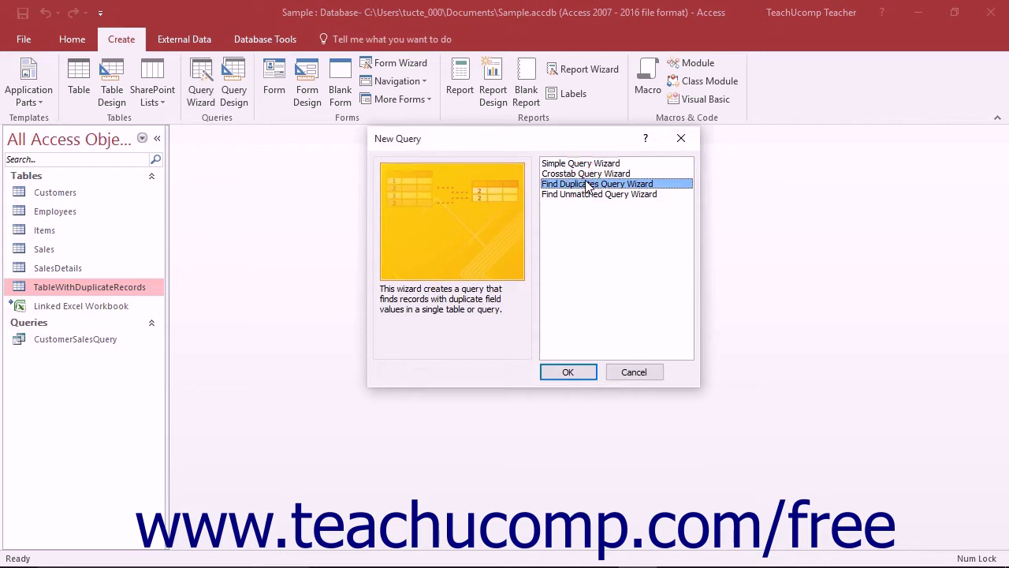
{"action": "left_click", "coordinate": [582, 374]}
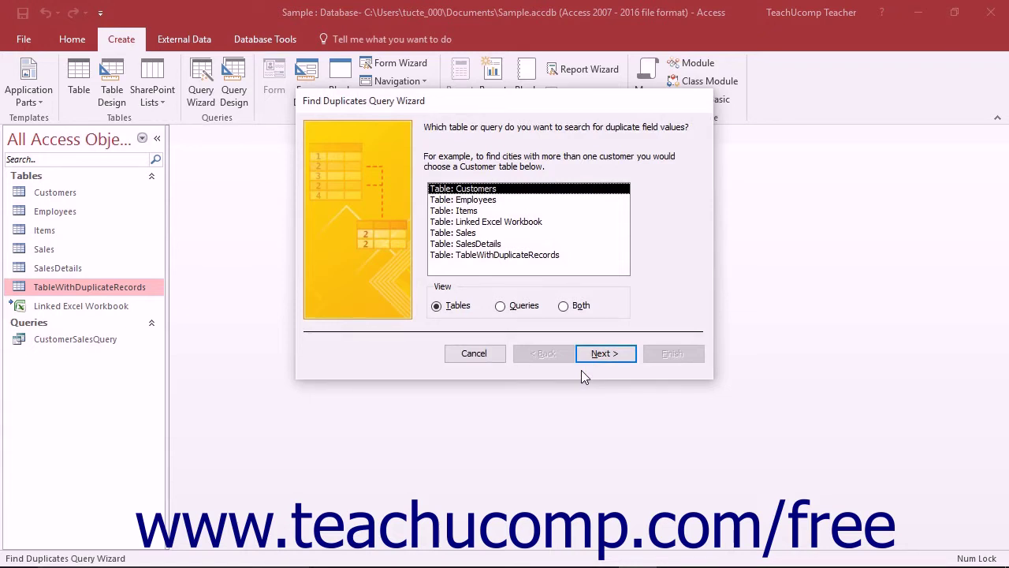
{"action": "left_click", "coordinate": [536, 221]}
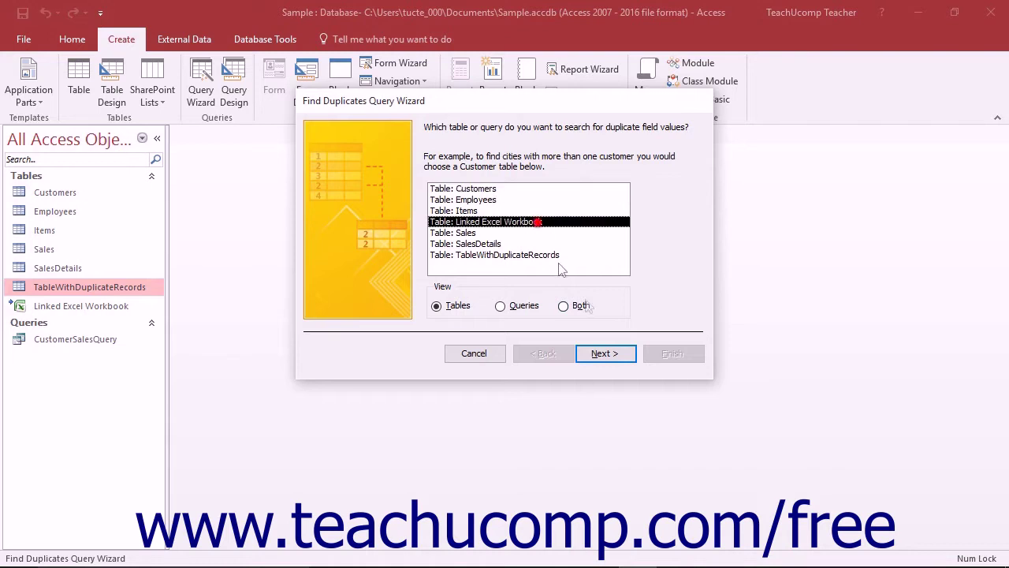
Step: Set Company, Address, City, State and Zip as the duplicate-value fields
{"action": "left_click", "coordinate": [605, 355]}
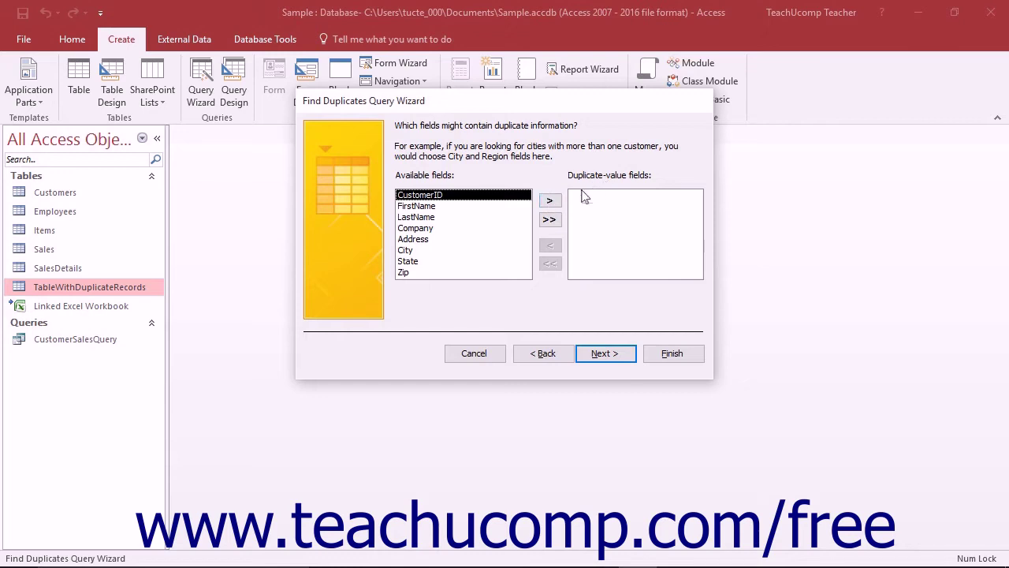
{"action": "left_click", "coordinate": [438, 228]}
{"action": "left_click", "coordinate": [550, 201]}
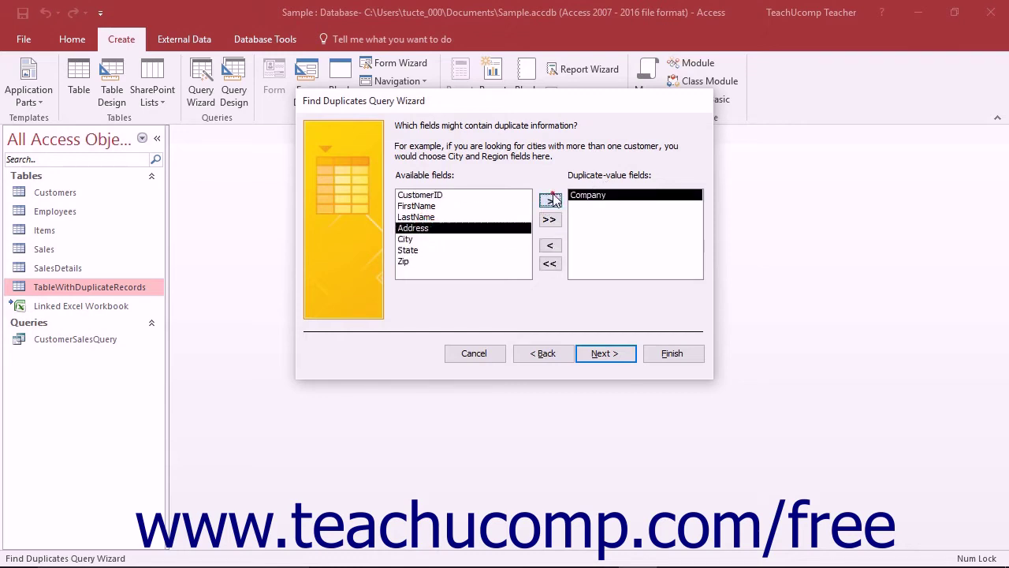
{"action": "left_click", "coordinate": [551, 202]}
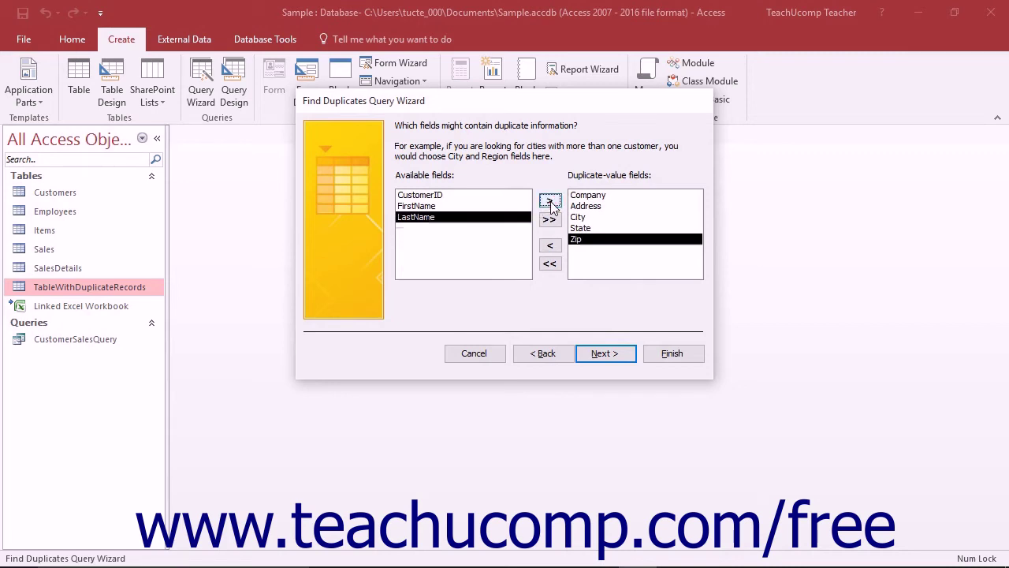
{"action": "left_click", "coordinate": [595, 187]}
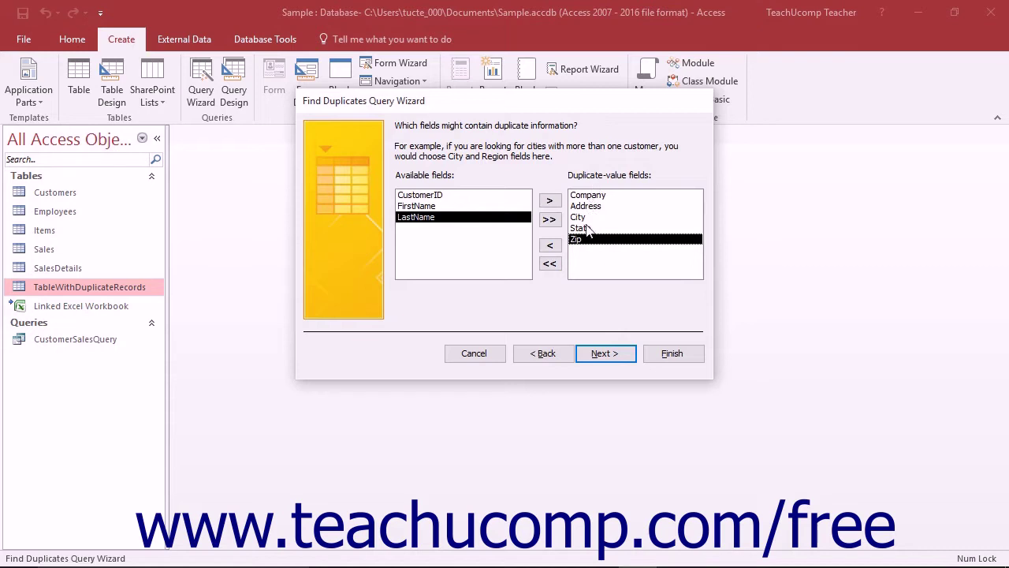
{"action": "left_click", "coordinate": [593, 356]}
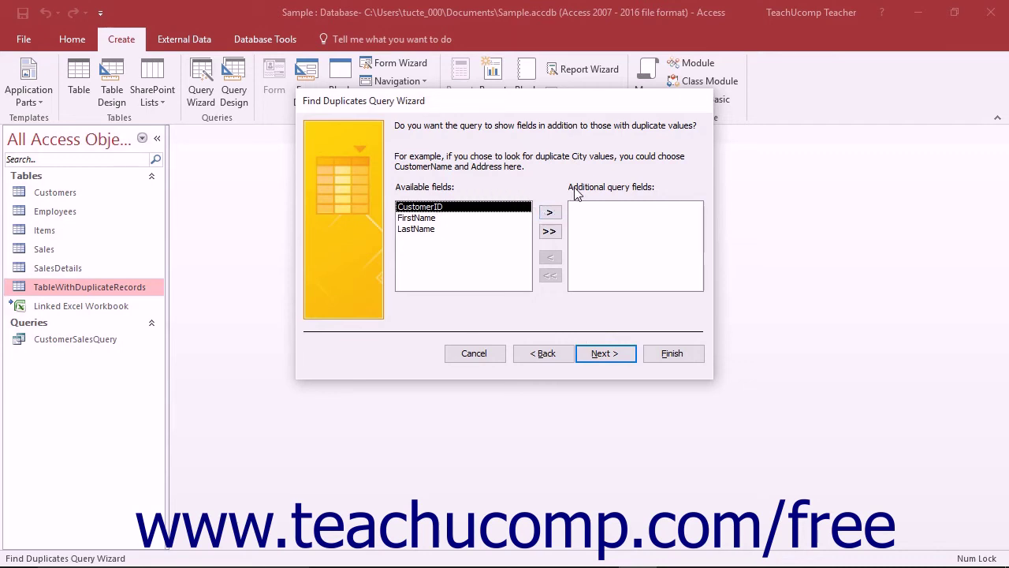
Step: Leave additional query fields empty and advance to the query-naming step
{"action": "left_click", "coordinate": [573, 187]}
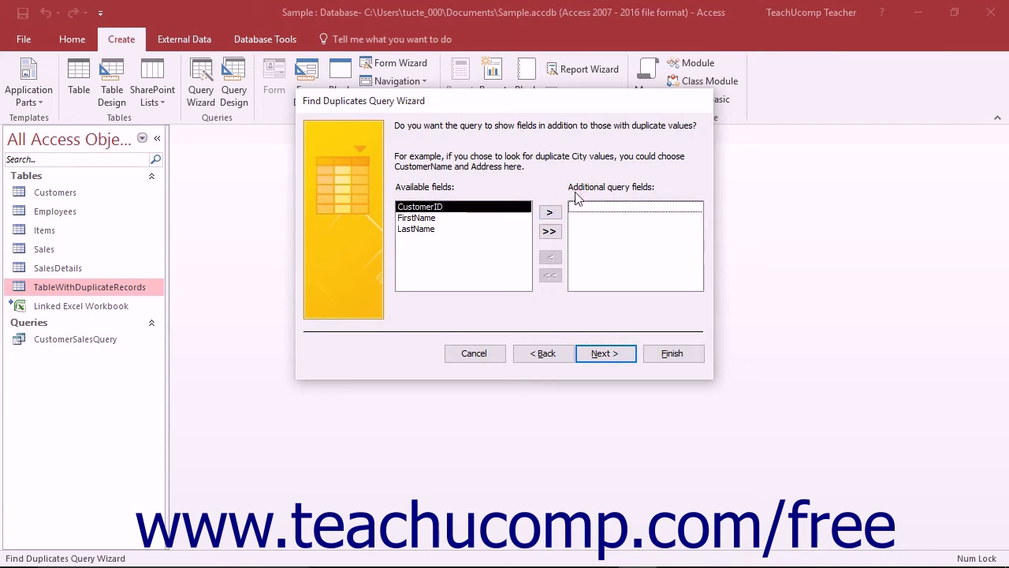
{"action": "left_click", "coordinate": [605, 354]}
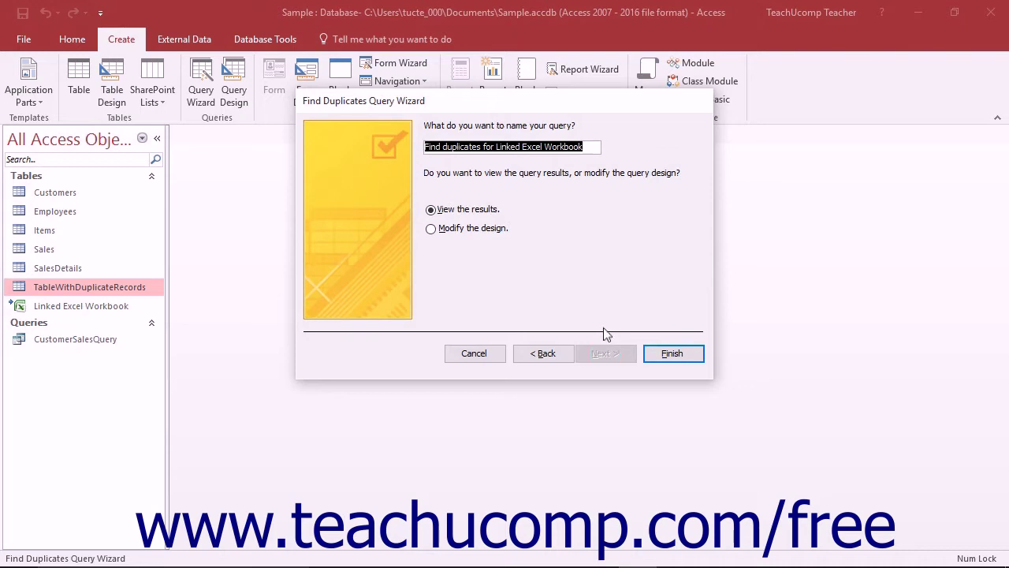
{"action": "left_click", "coordinate": [544, 147]}
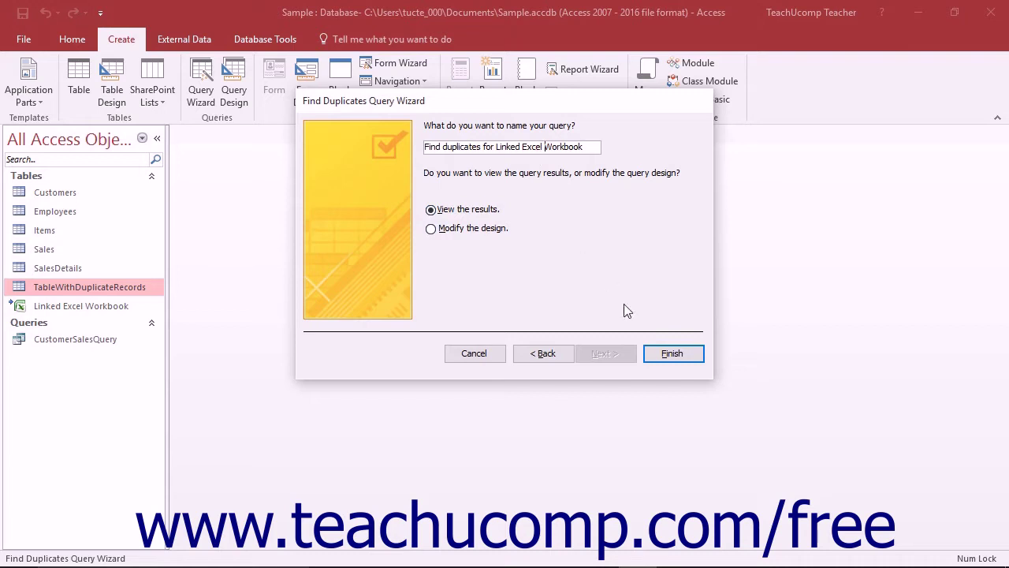
Step: Finish the wizard, review the Shopalot duplicate at 567 Elm St., Detroit, then close the results
{"action": "left_click", "coordinate": [660, 354]}
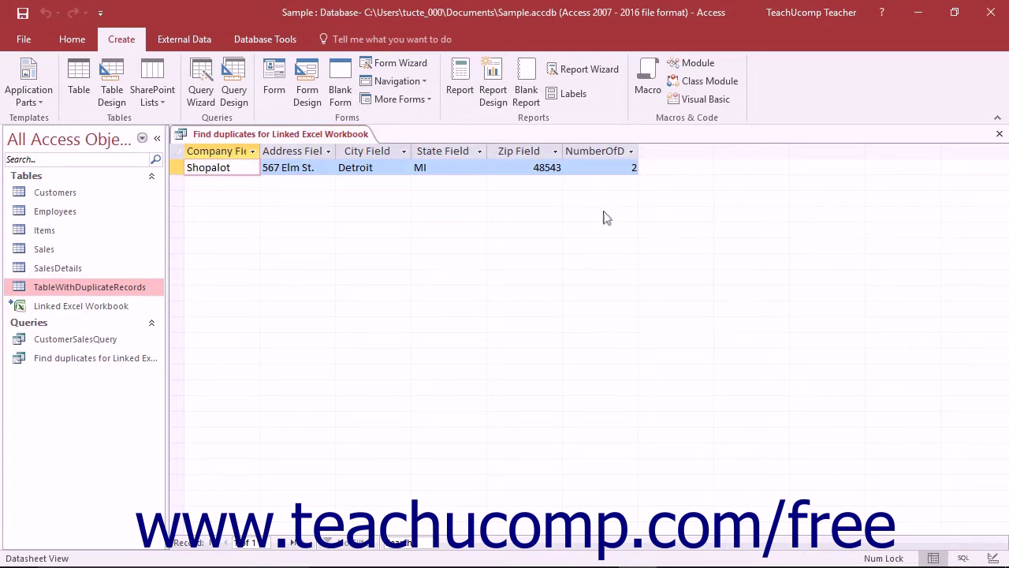
{"action": "left_click", "coordinate": [581, 166]}
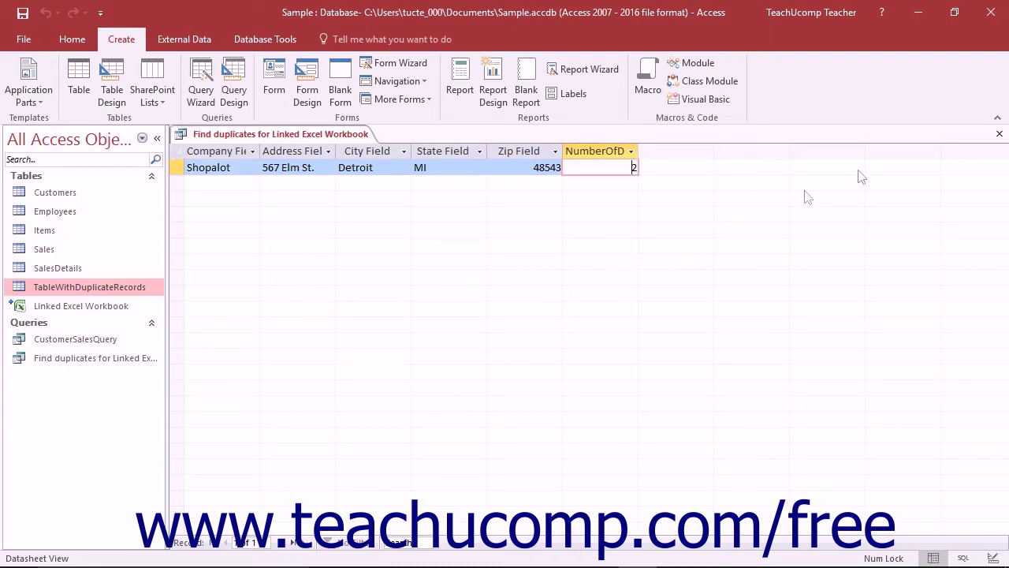
{"action": "left_click", "coordinate": [999, 134]}
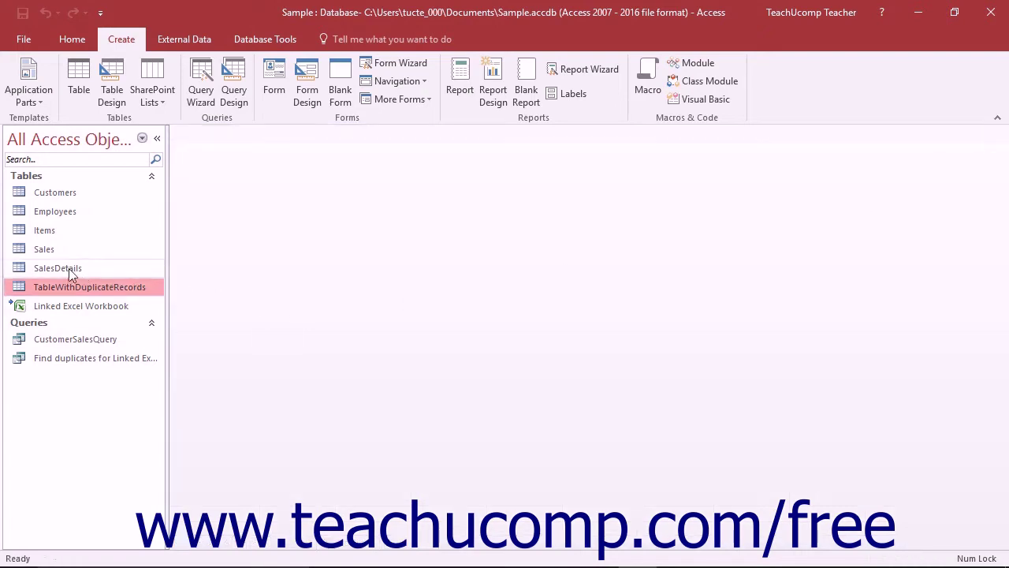
{"action": "left_click", "coordinate": [71, 288]}
{"action": "double_click", "coordinate": [71, 289]}
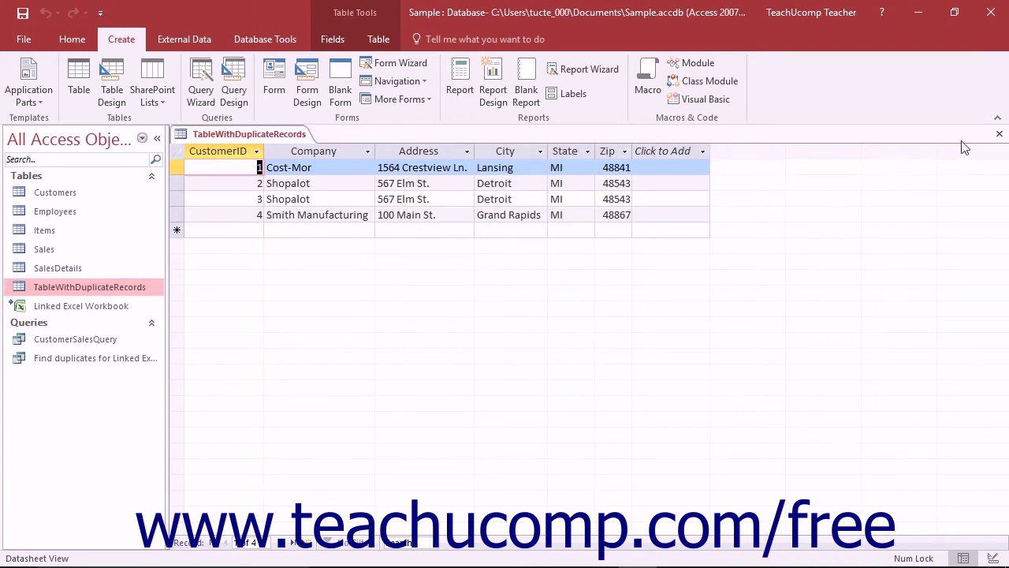
{"action": "left_click", "coordinate": [998, 134]}
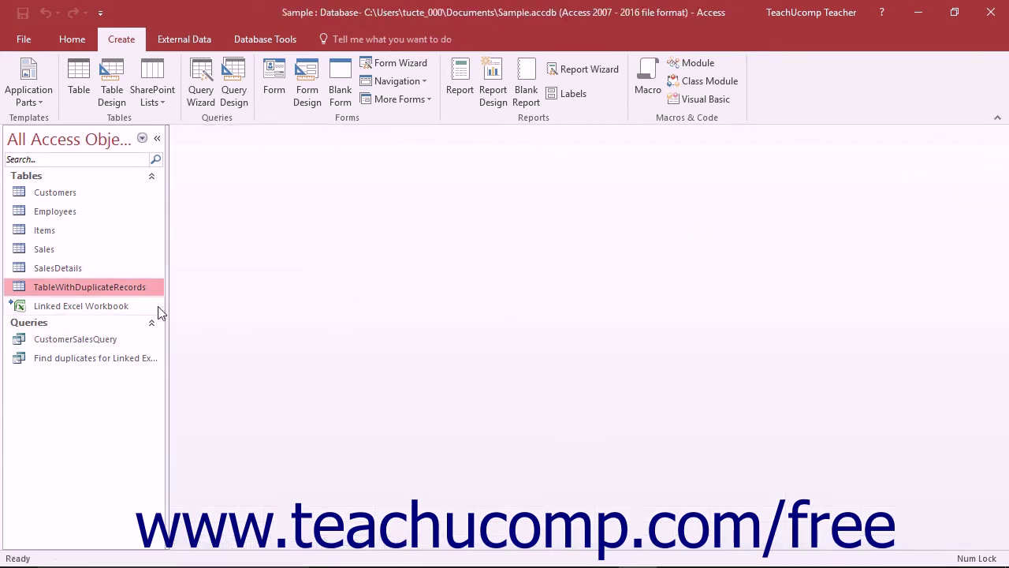
{"action": "right_click", "coordinate": [134, 290]}
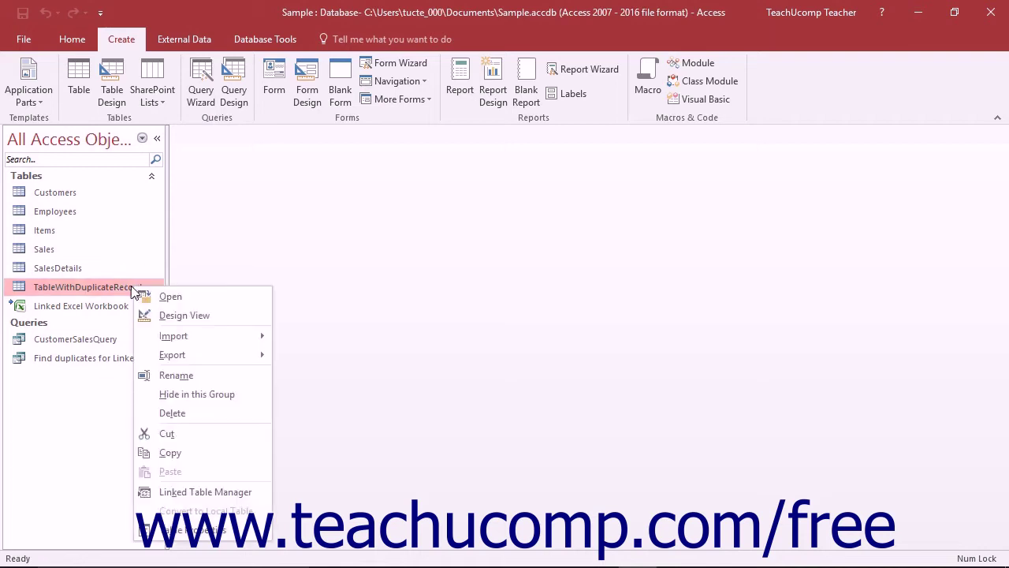
Step: Copy TableWithDuplicateRecords and paste it in the Navigation Pane as a new table
{"action": "left_click", "coordinate": [169, 452]}
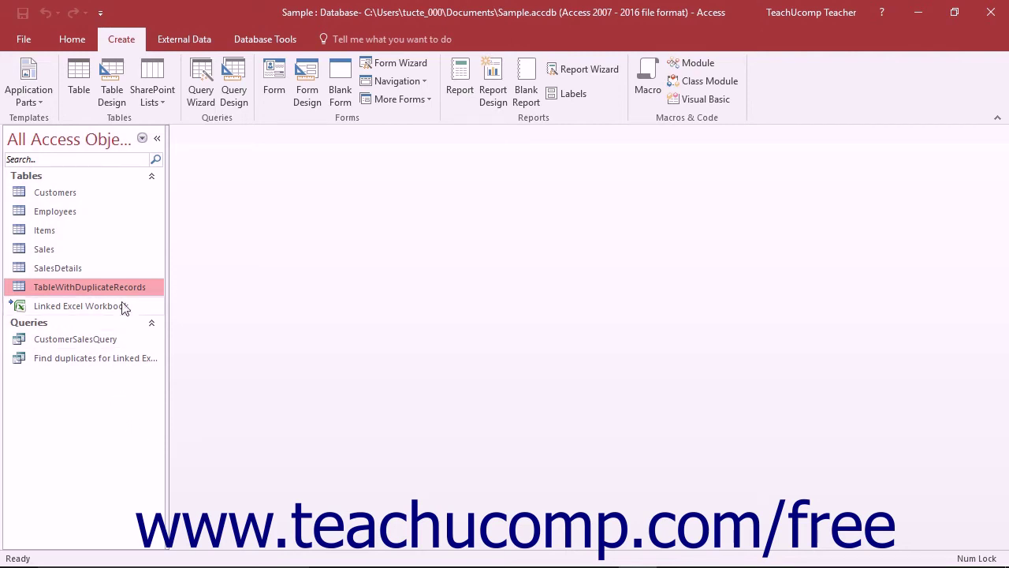
{"action": "right_click", "coordinate": [100, 383]}
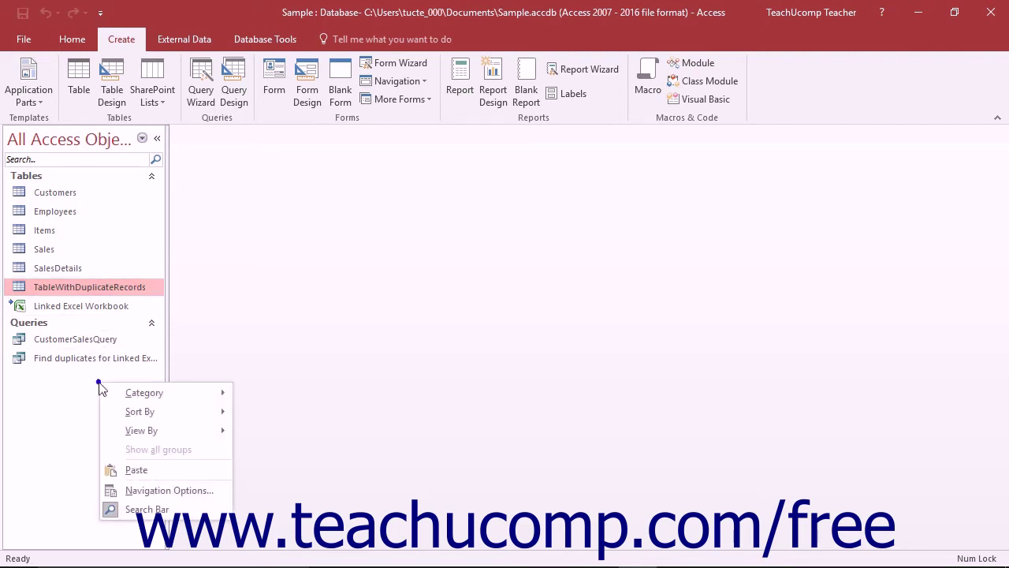
{"action": "left_click", "coordinate": [136, 469]}
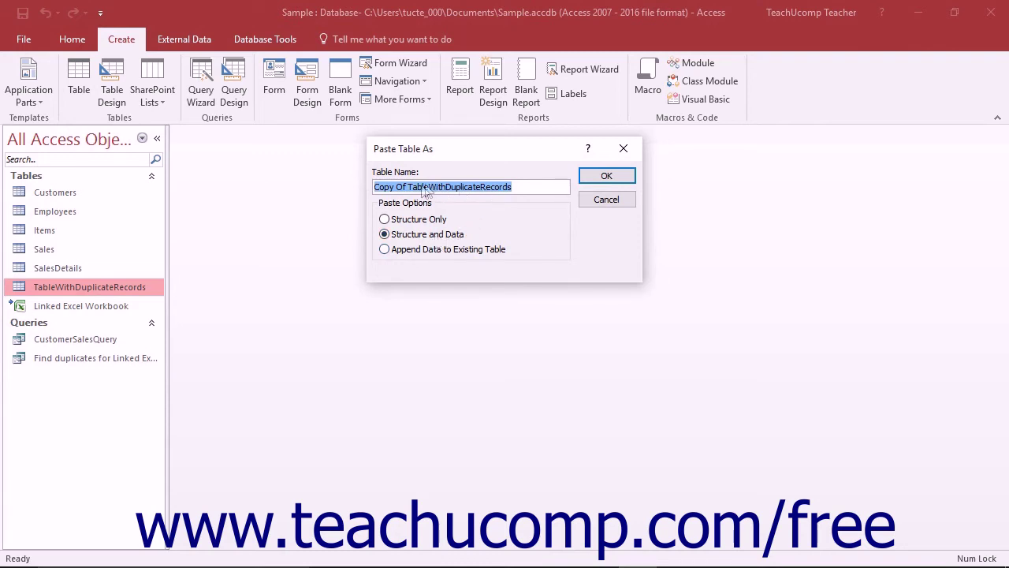
{"action": "left_click", "coordinate": [413, 187]}
Step: Name the pasted table TableWithoutDuplicateRecords and paste it as Structure Only
{"action": "left_click_drag", "start_coordinate": [413, 187], "coordinate": [313, 177]}
{"action": "key", "text": "Delete"}
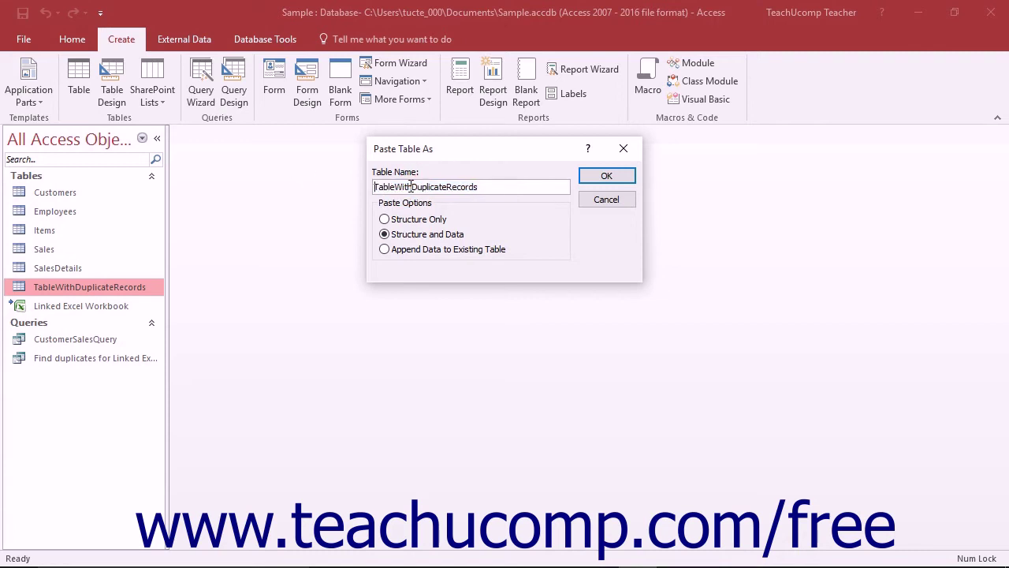
{"action": "type", "text": "out"}
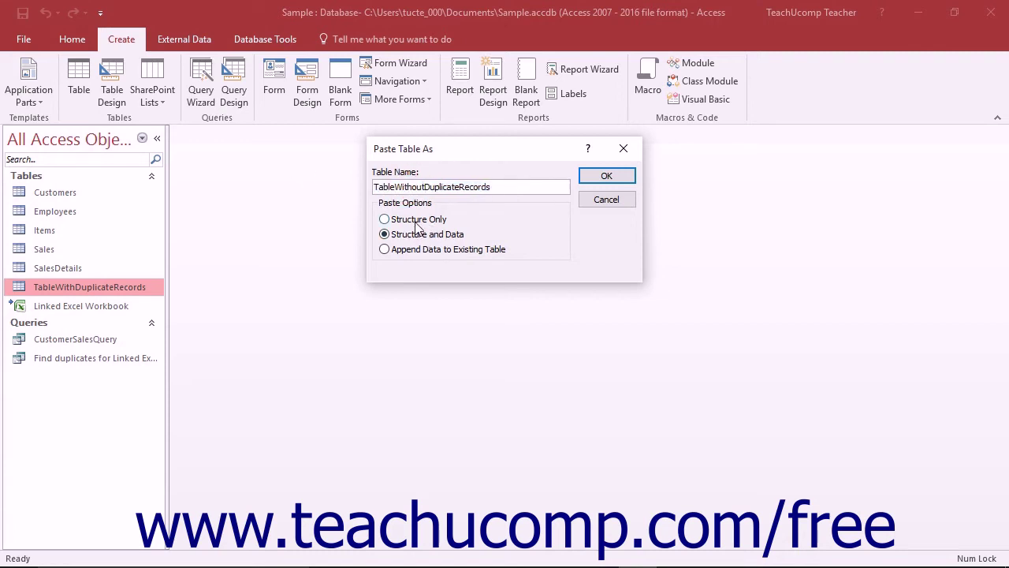
{"action": "left_click", "coordinate": [415, 221]}
{"action": "left_click", "coordinate": [597, 180]}
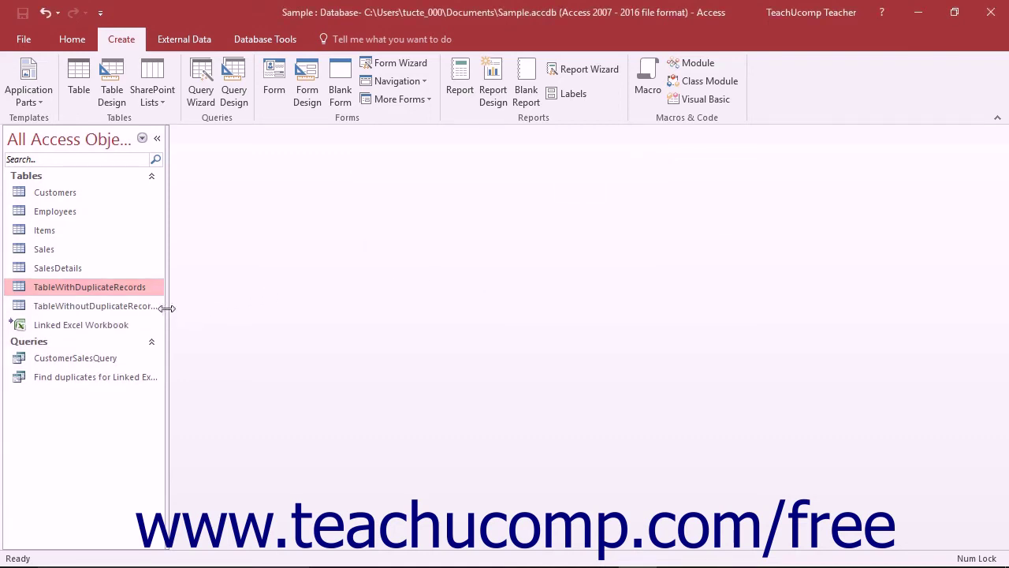
Step: In Design View, move TableWithoutDuplicateRecords' primary key from CustomerID to Company and save
{"action": "right_click", "coordinate": [131, 308]}
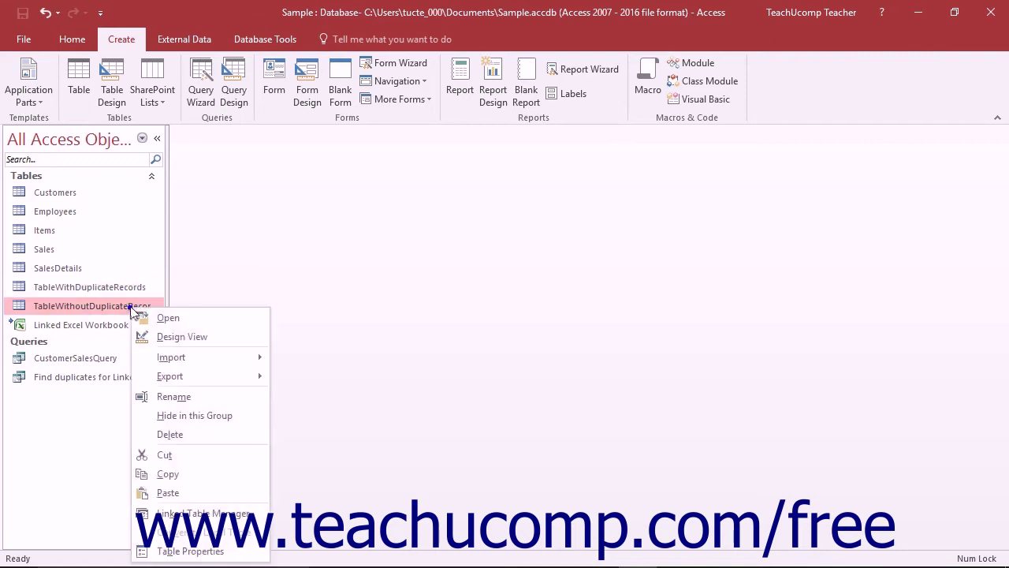
{"action": "left_click", "coordinate": [170, 336]}
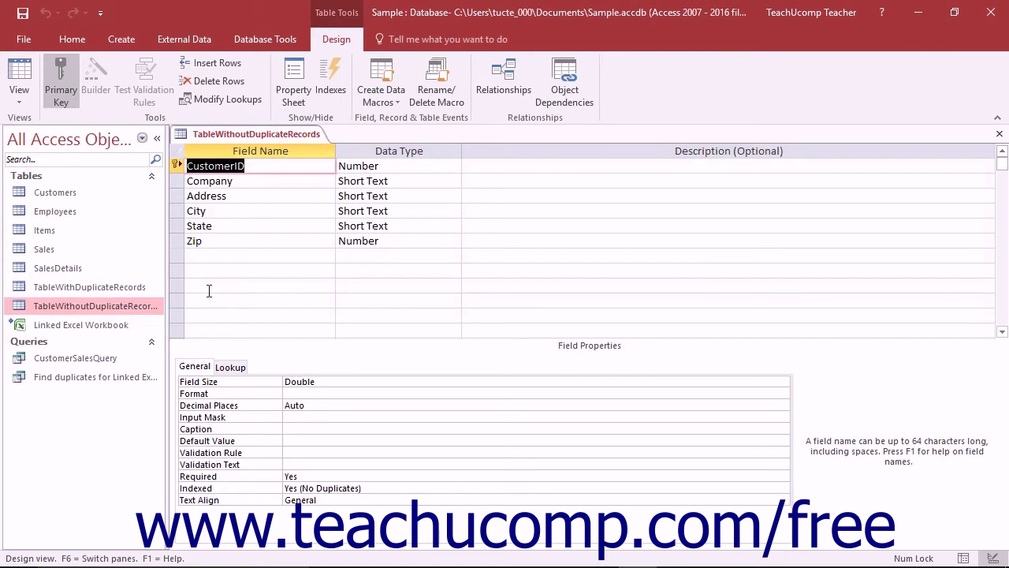
{"action": "left_click", "coordinate": [177, 167]}
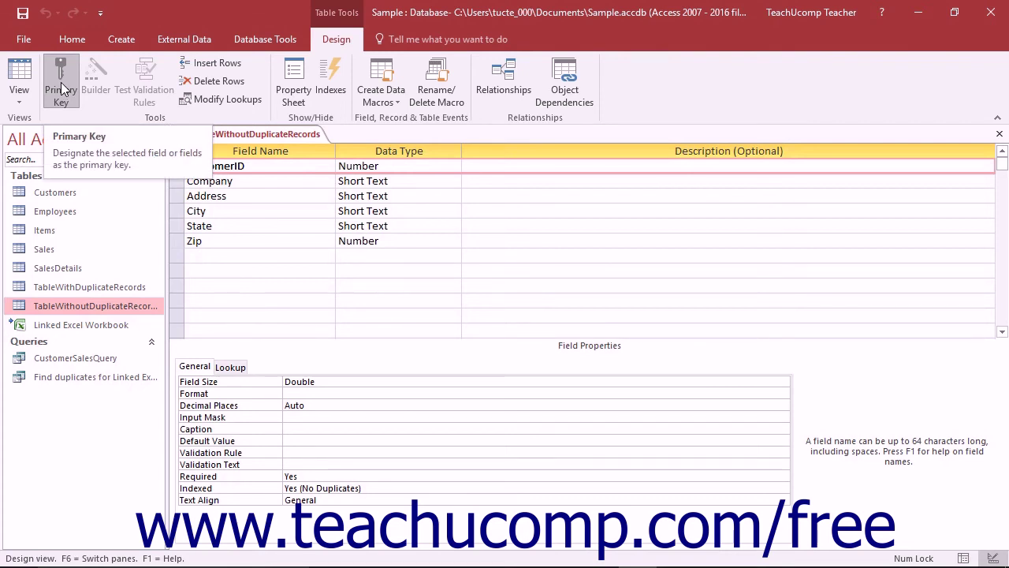
{"action": "left_click", "coordinate": [61, 88]}
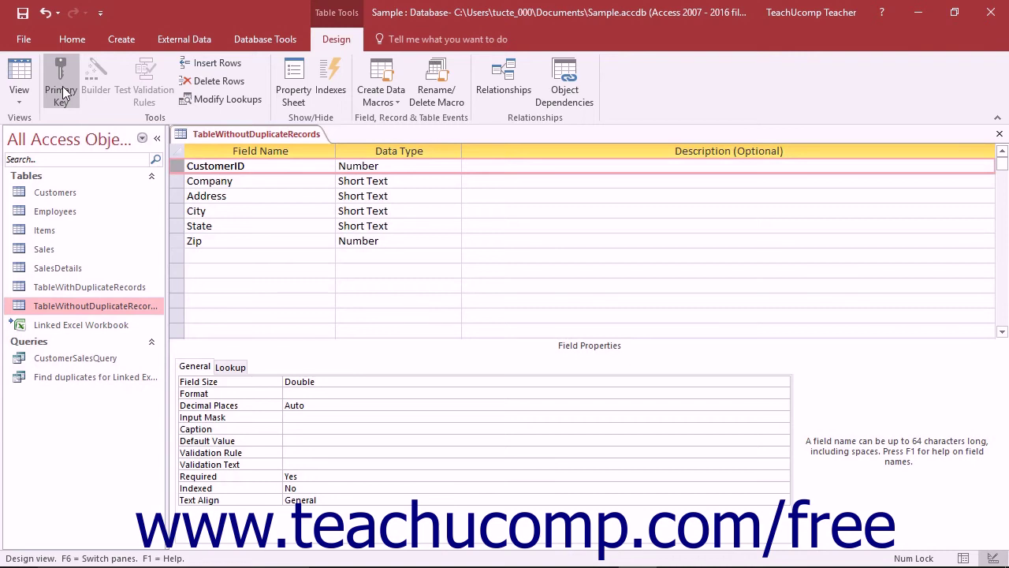
{"action": "left_click", "coordinate": [177, 183]}
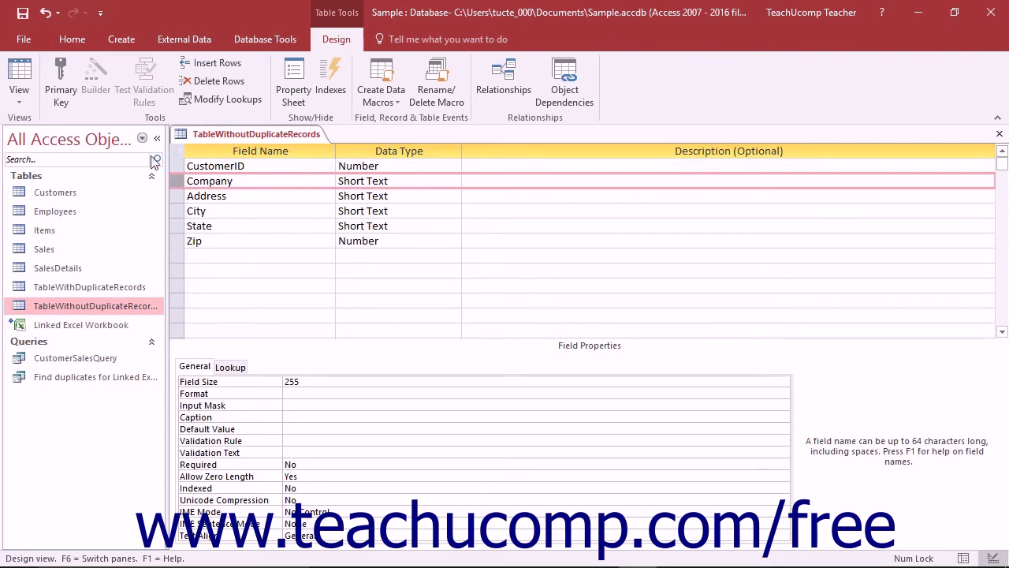
{"action": "left_click", "coordinate": [62, 91]}
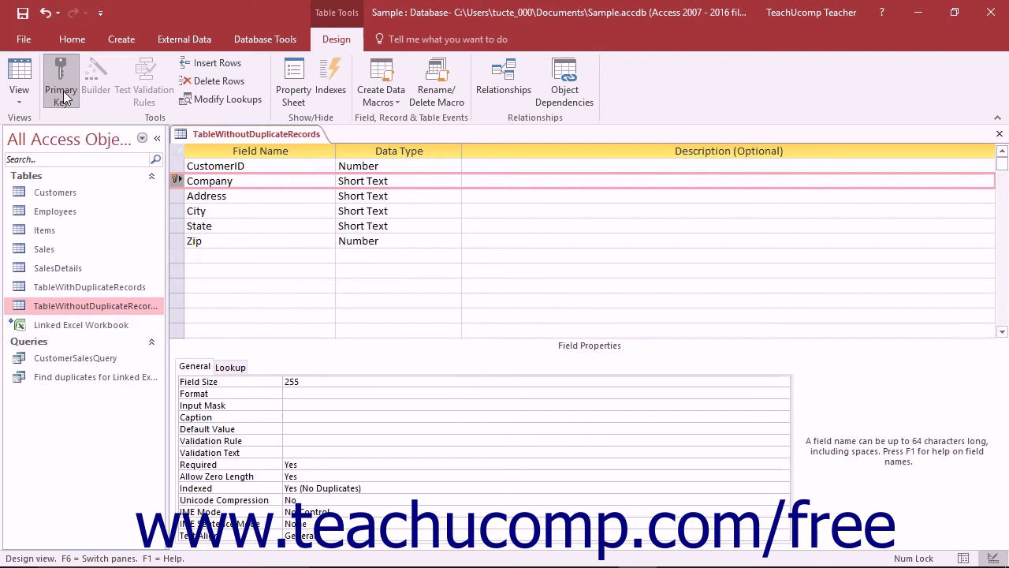
{"action": "left_click", "coordinate": [22, 14]}
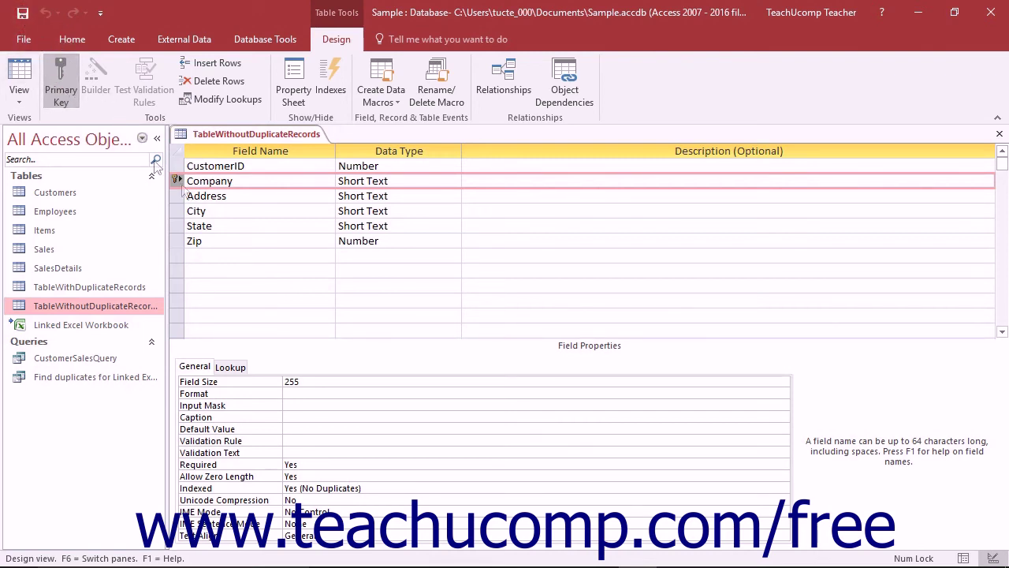
Step: Close the table design and start a new query design using TableWithDuplicateRecords
{"action": "left_click", "coordinate": [999, 133]}
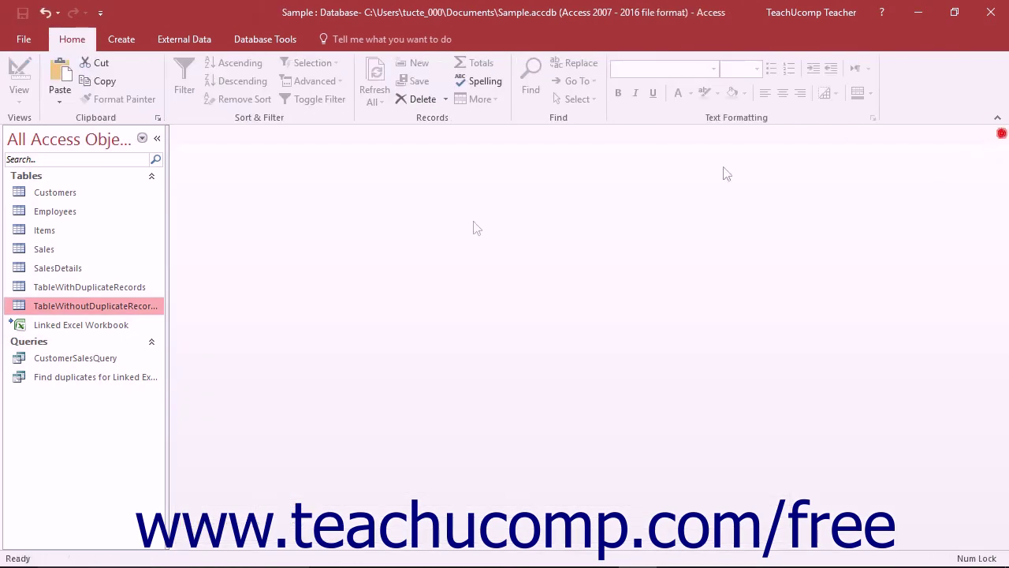
{"action": "left_click", "coordinate": [131, 40]}
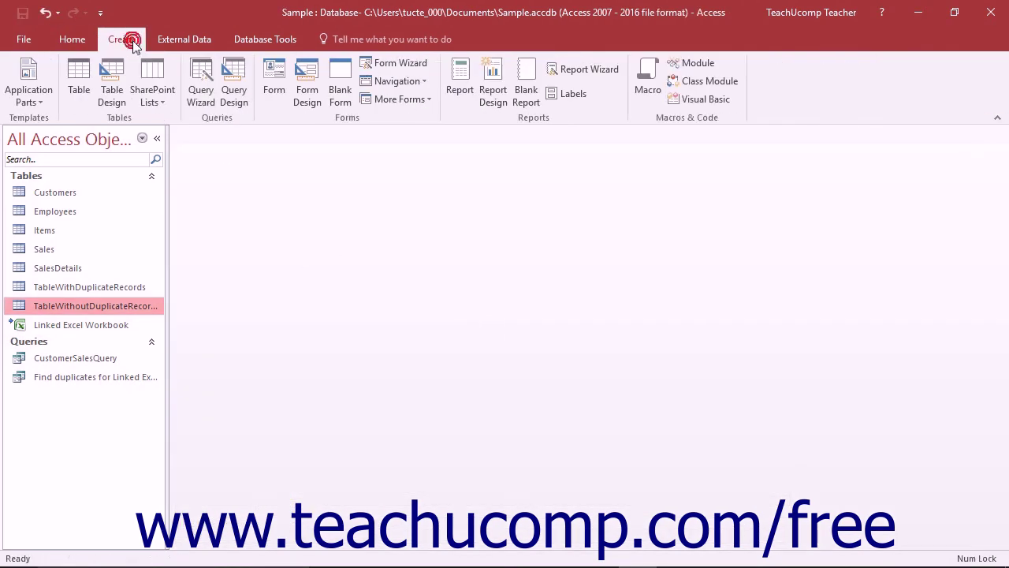
{"action": "left_click", "coordinate": [237, 92]}
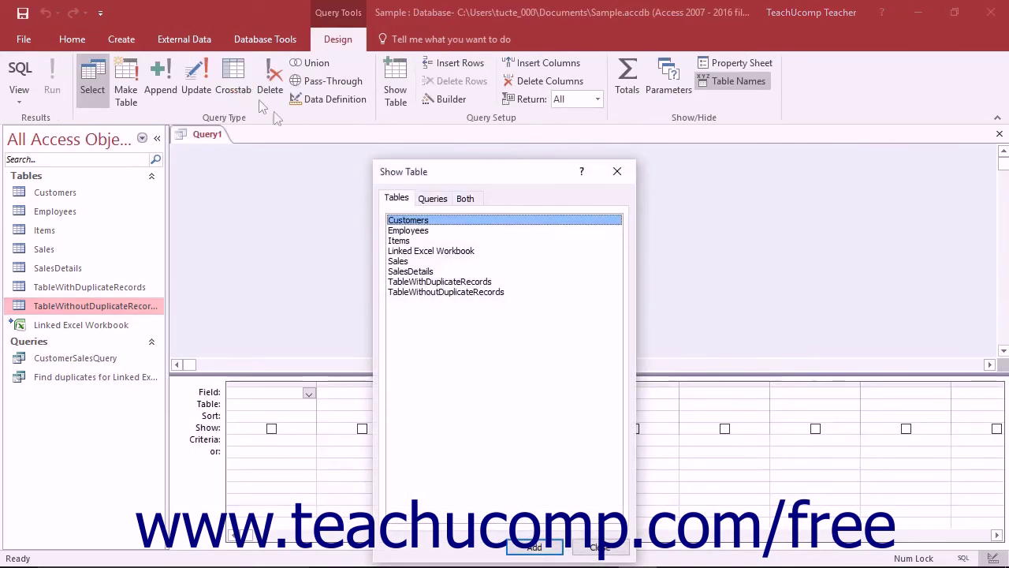
{"action": "left_click", "coordinate": [439, 282]}
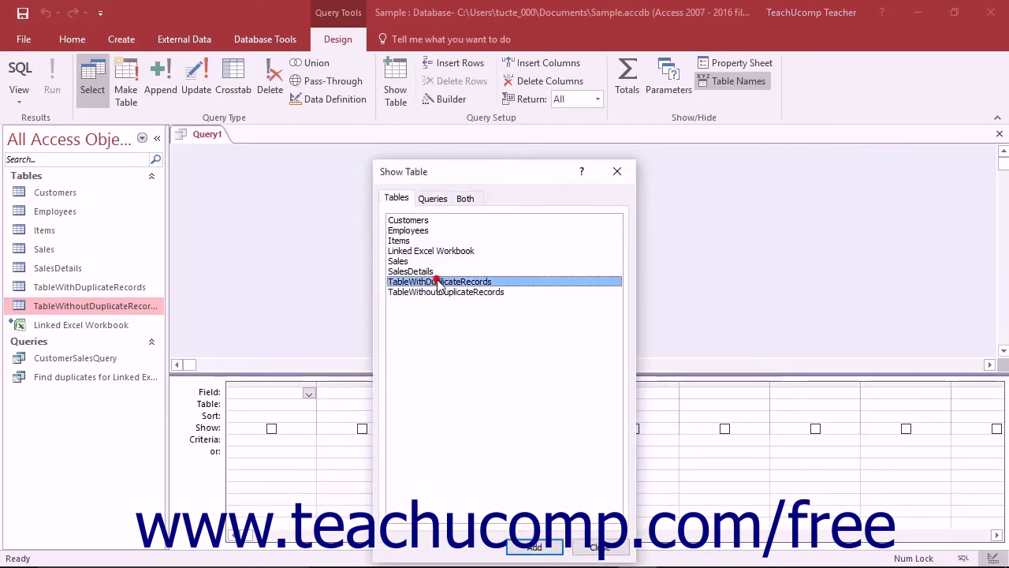
{"action": "left_click", "coordinate": [534, 546]}
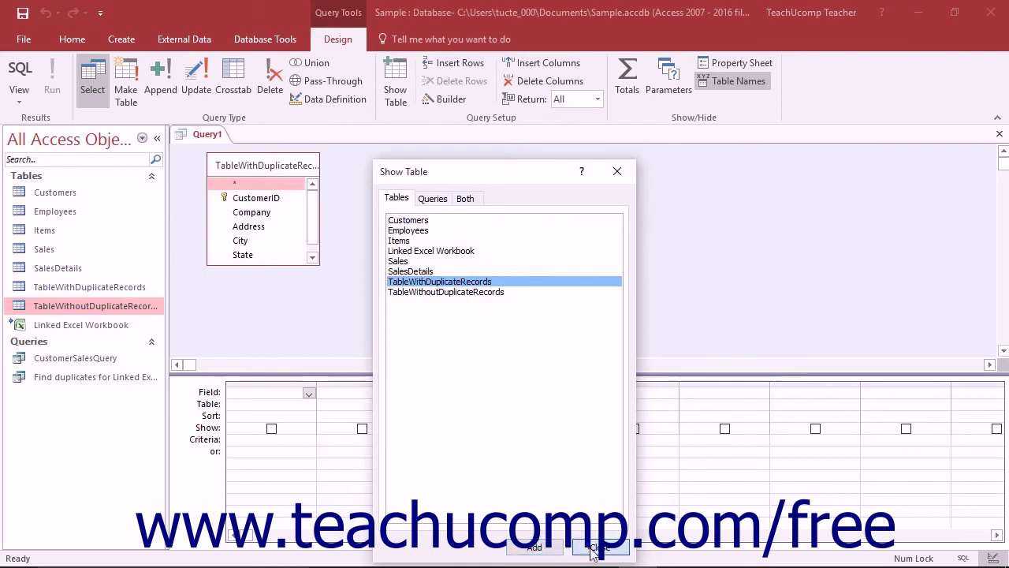
{"action": "left_click", "coordinate": [587, 549]}
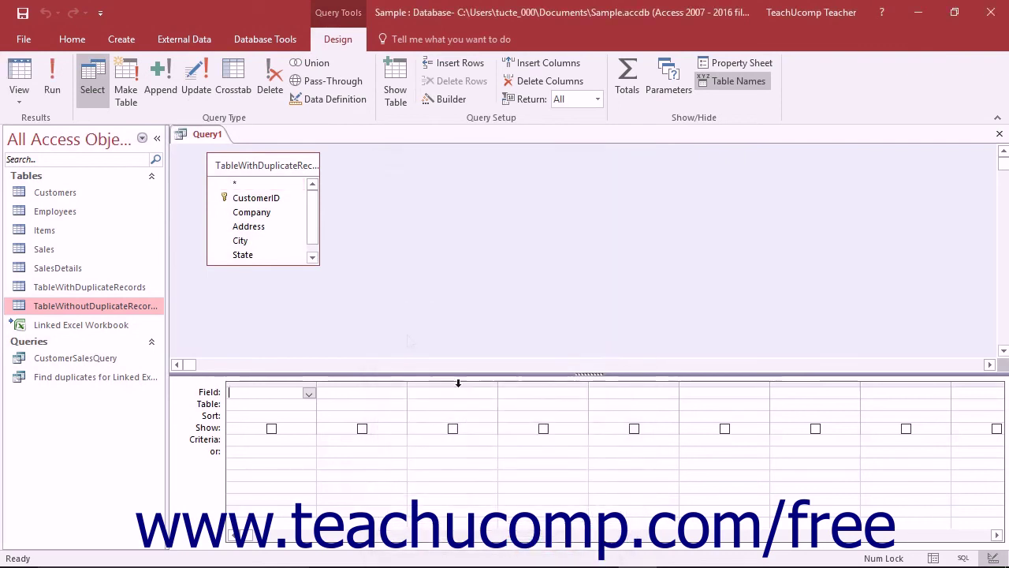
Step: Make it an append query into TableWithoutDuplicateRecords and select fields CustomerID through Zip
{"action": "left_click", "coordinate": [169, 86]}
{"action": "left_click", "coordinate": [635, 187]}
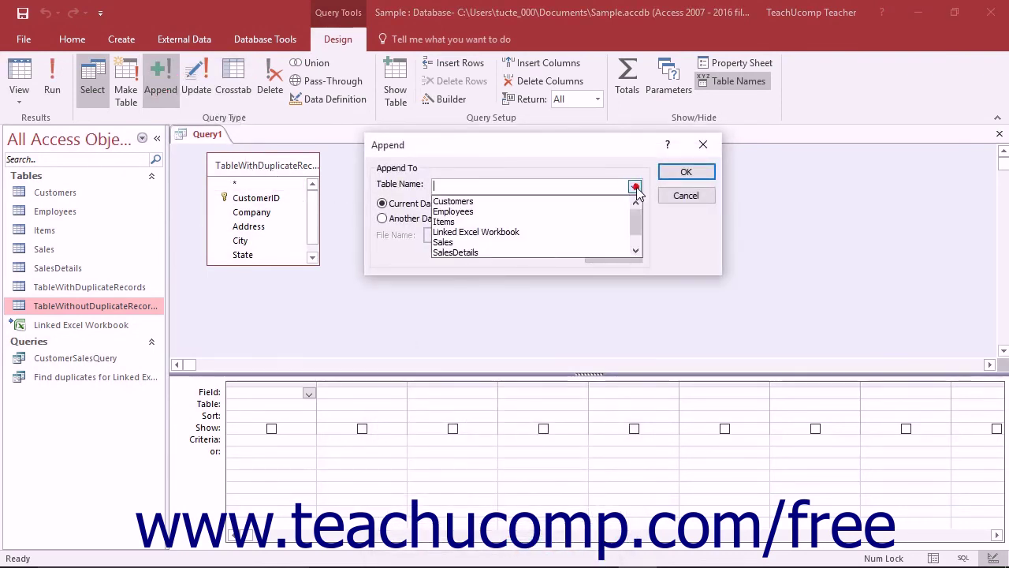
{"action": "left_click", "coordinate": [636, 249]}
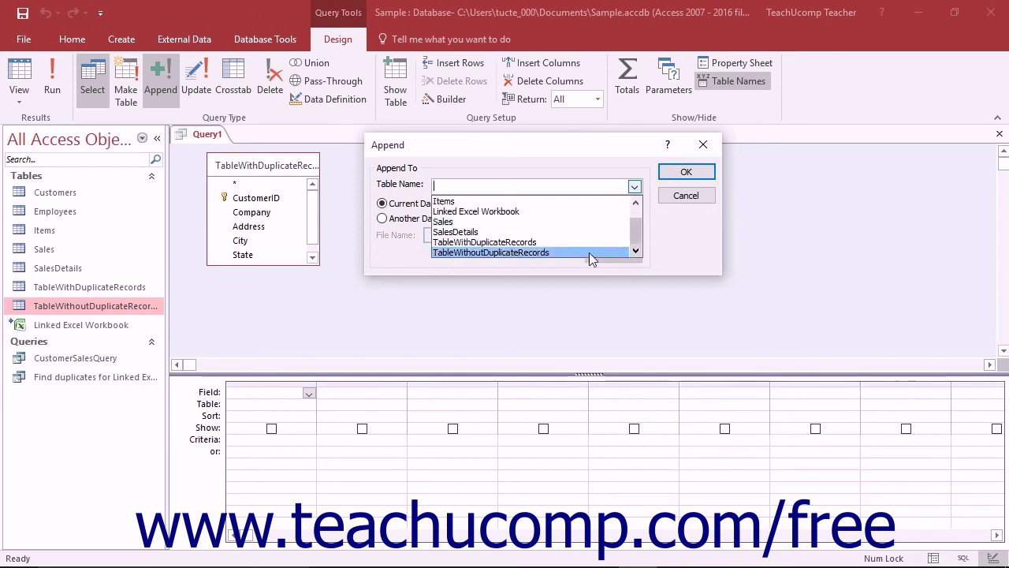
{"action": "left_click", "coordinate": [590, 253]}
{"action": "left_click", "coordinate": [669, 173]}
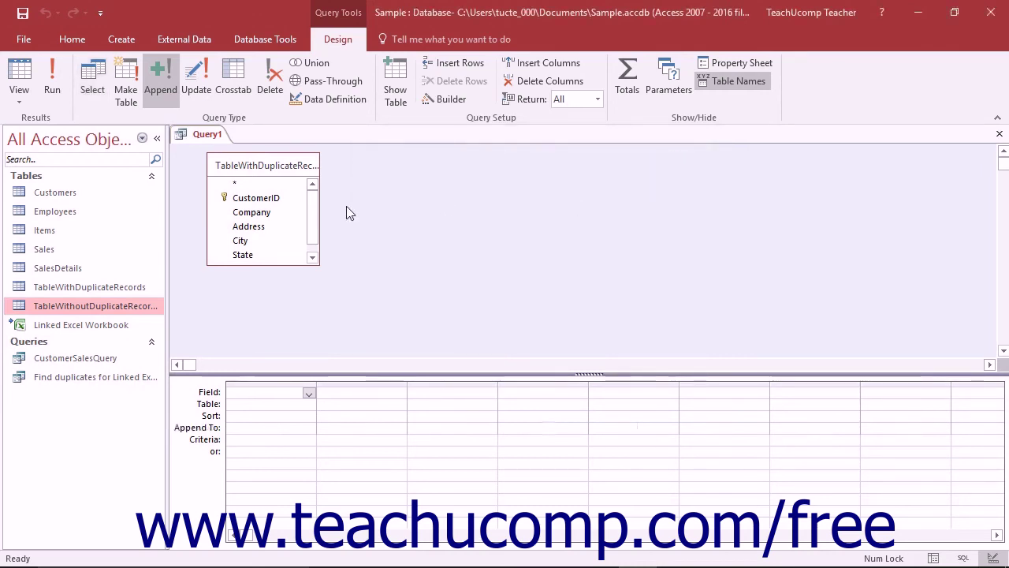
{"action": "left_click", "coordinate": [267, 200]}
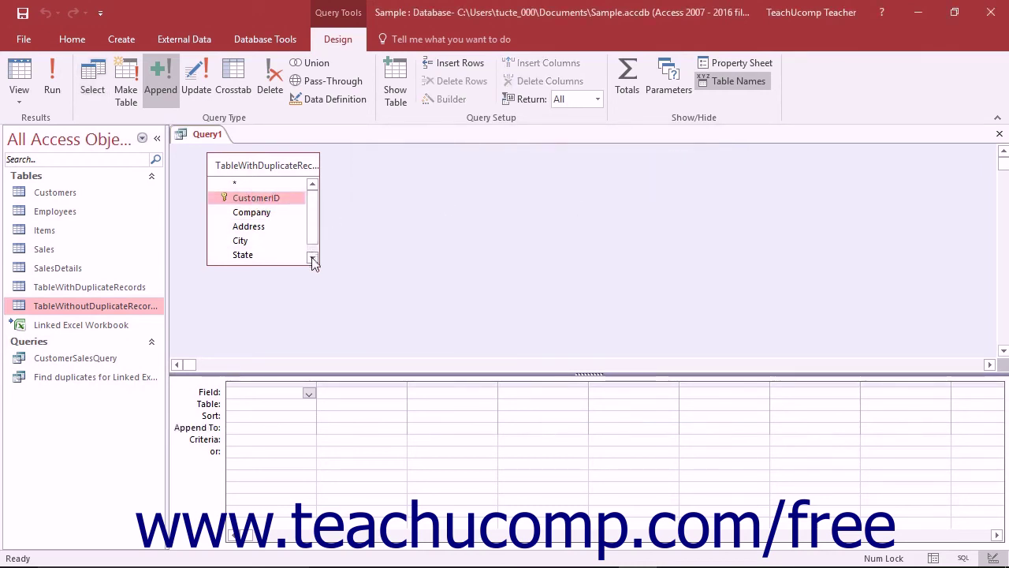
{"action": "left_click", "coordinate": [311, 255]}
{"action": "left_click", "coordinate": [288, 256], "text": "shift"}
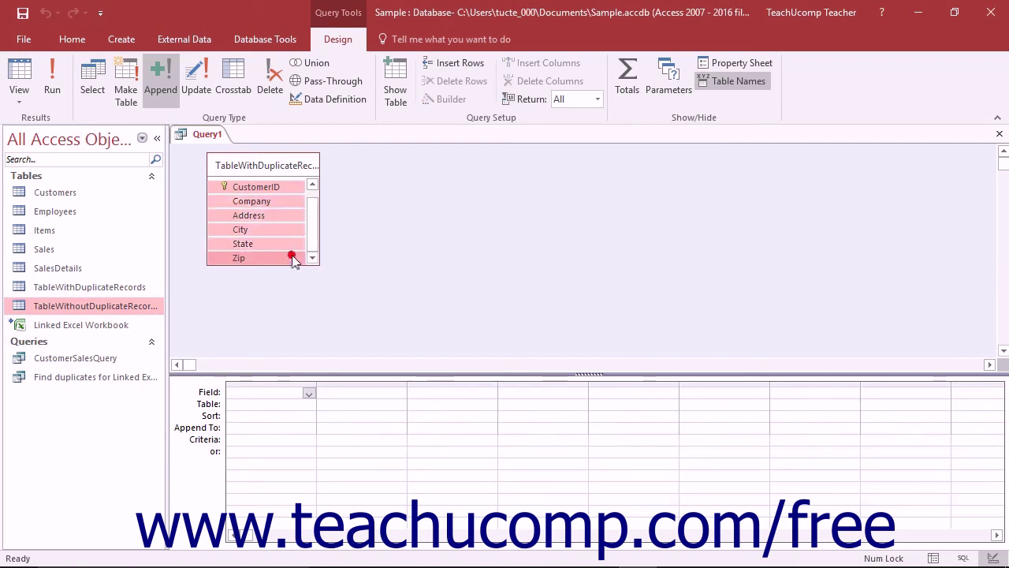
Step: Place the six fields in the grid, run the append past the key violation, discard Query1
{"action": "left_click_drag", "start_coordinate": [284, 198], "coordinate": [275, 398]}
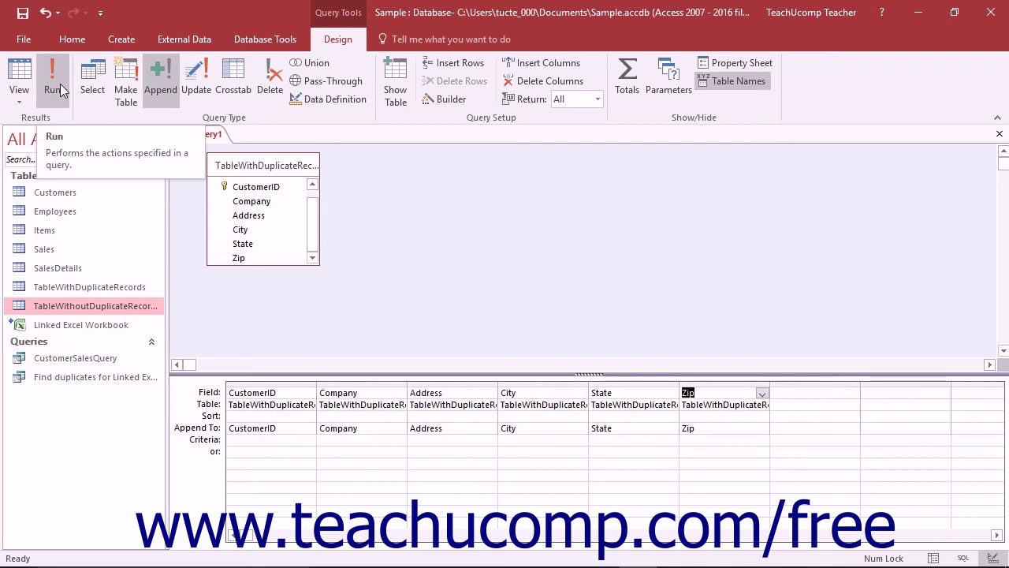
{"action": "left_click", "coordinate": [60, 84]}
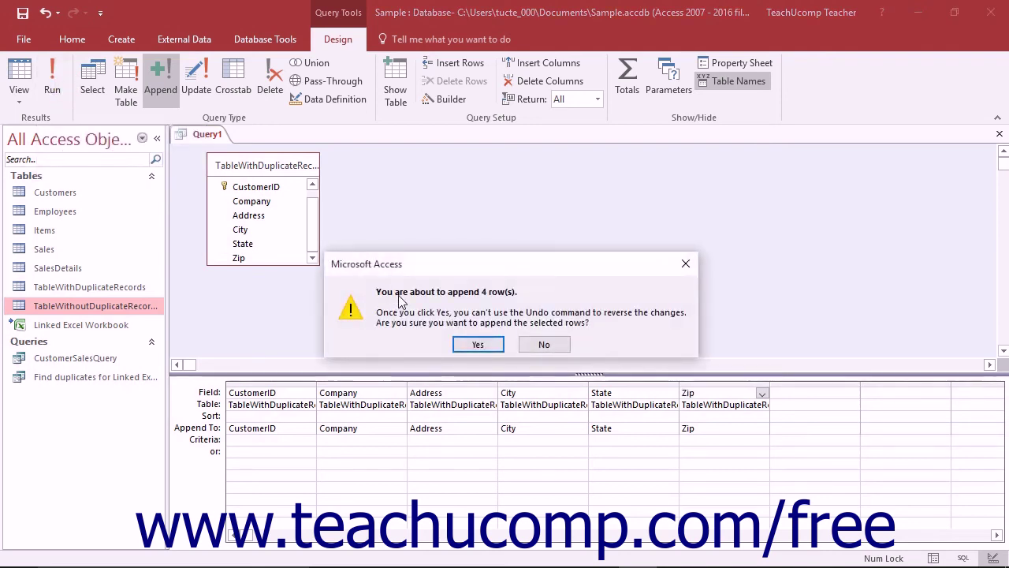
{"action": "left_click", "coordinate": [465, 345]}
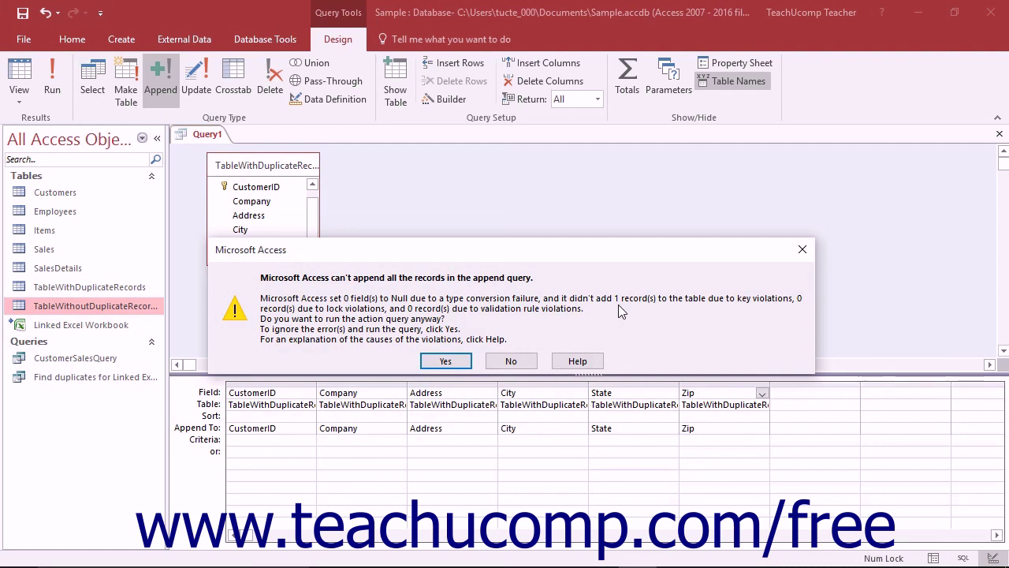
{"action": "left_click", "coordinate": [445, 360]}
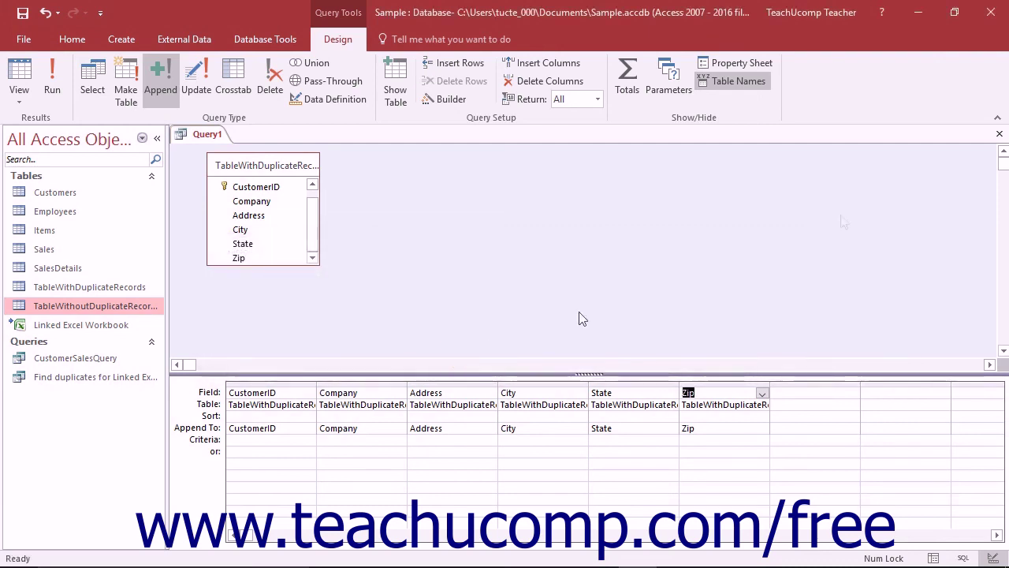
{"action": "left_click", "coordinate": [999, 134]}
{"action": "left_click", "coordinate": [520, 340]}
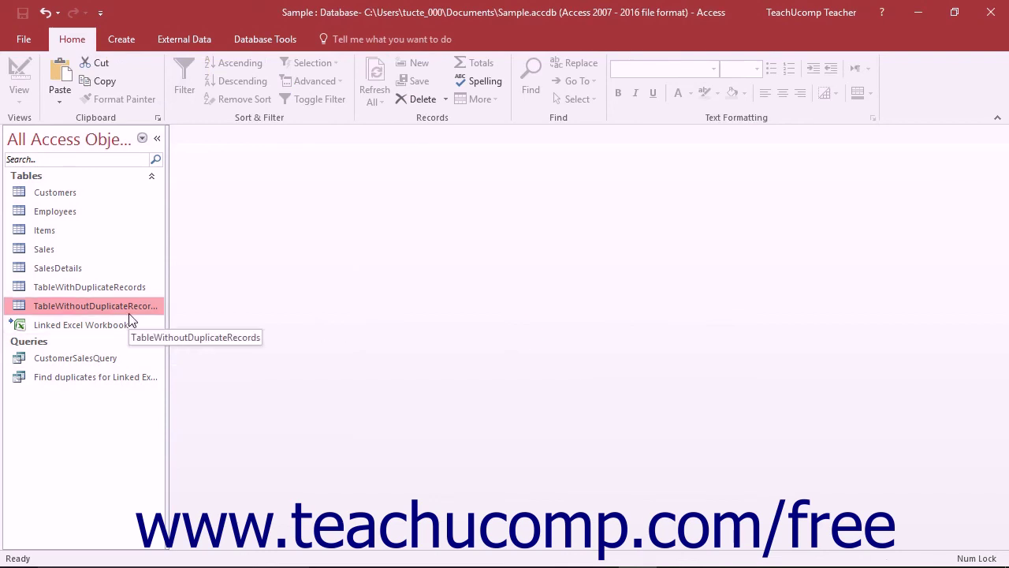
Step: Open TableWithoutDuplicateRecords and TableWithDuplicateRecords in Datasheet View to compare them
{"action": "double_click", "coordinate": [129, 311]}
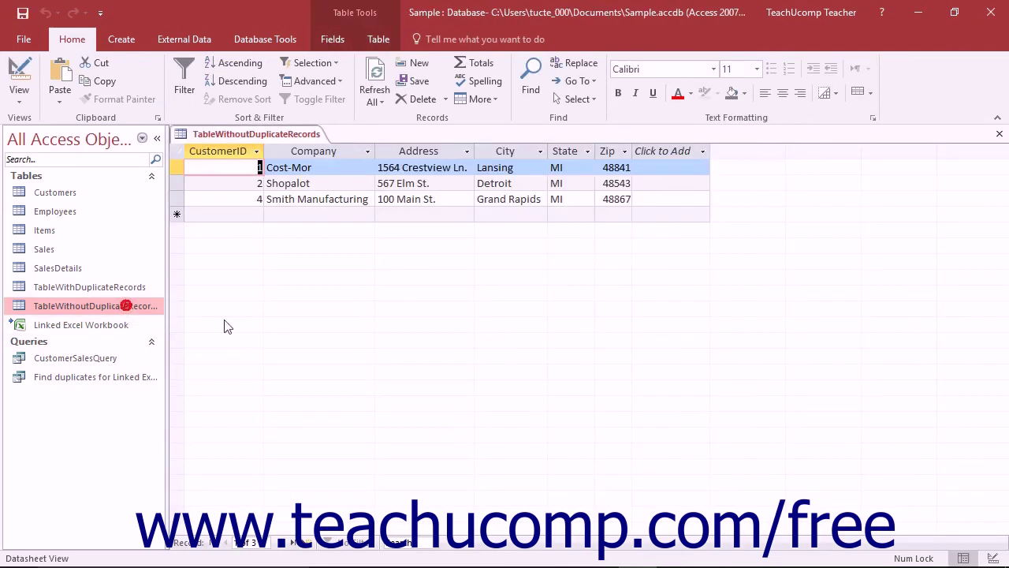
{"action": "double_click", "coordinate": [146, 290]}
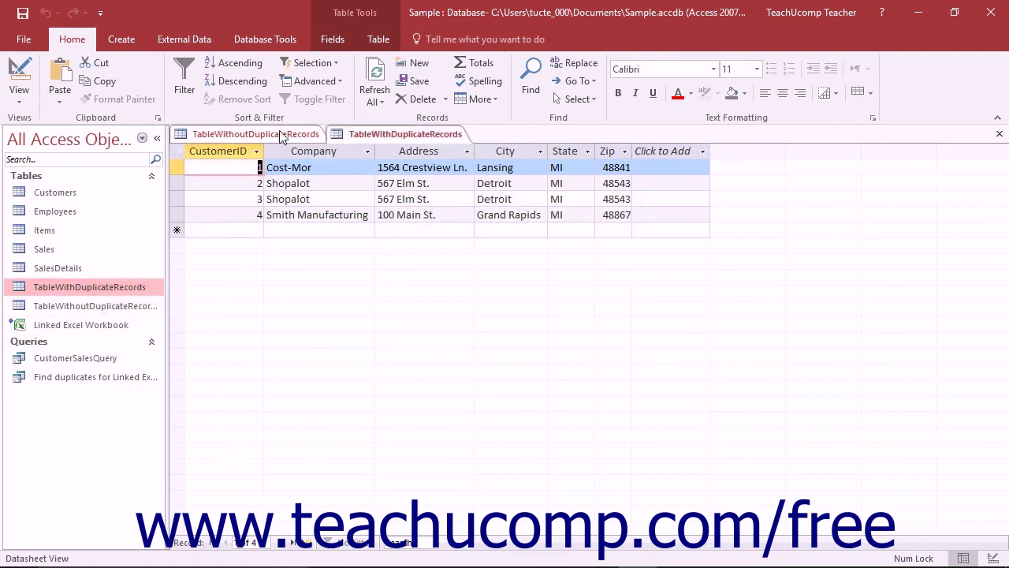